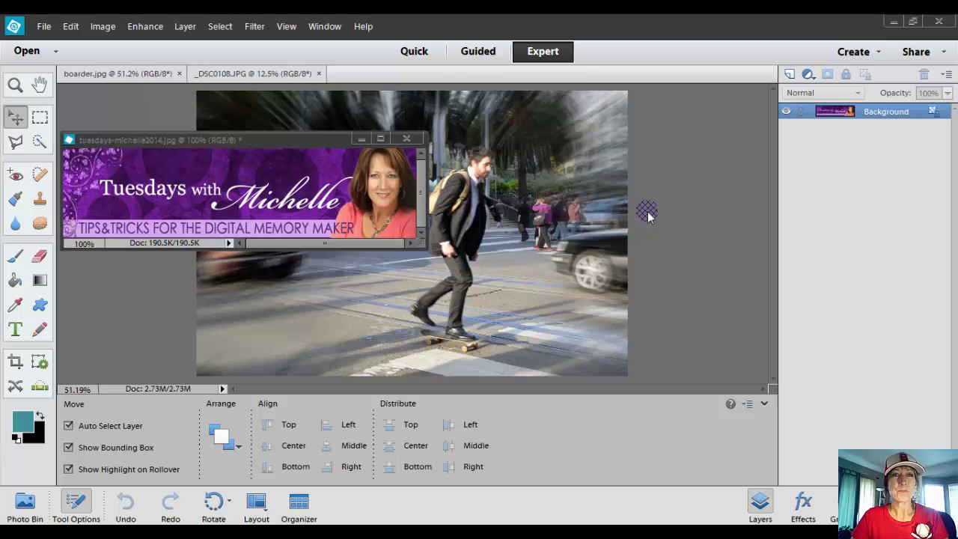
# - Close the banner image, view the blurred boarder.jpg example, then return to _DSC0108.JPG
pyautogui.click(365, 158)
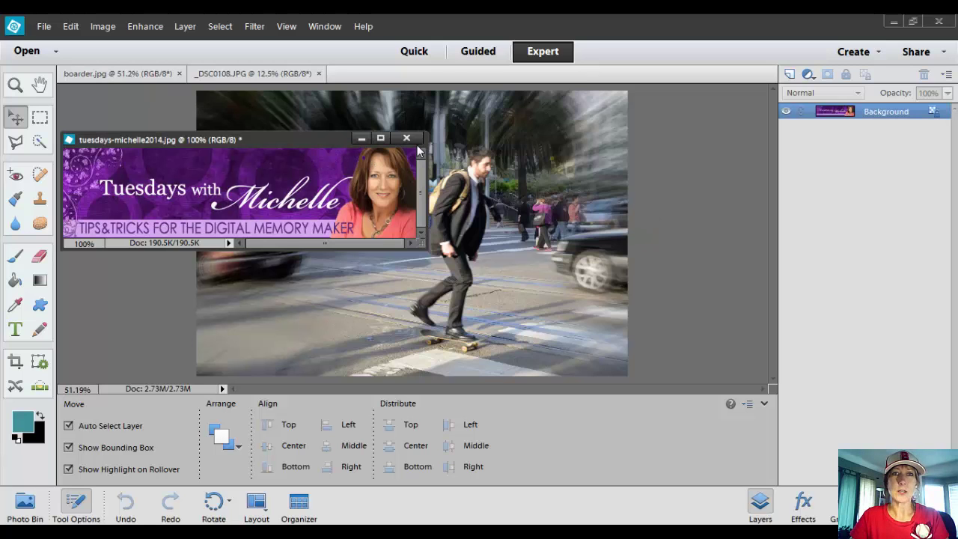
pyautogui.click(406, 137)
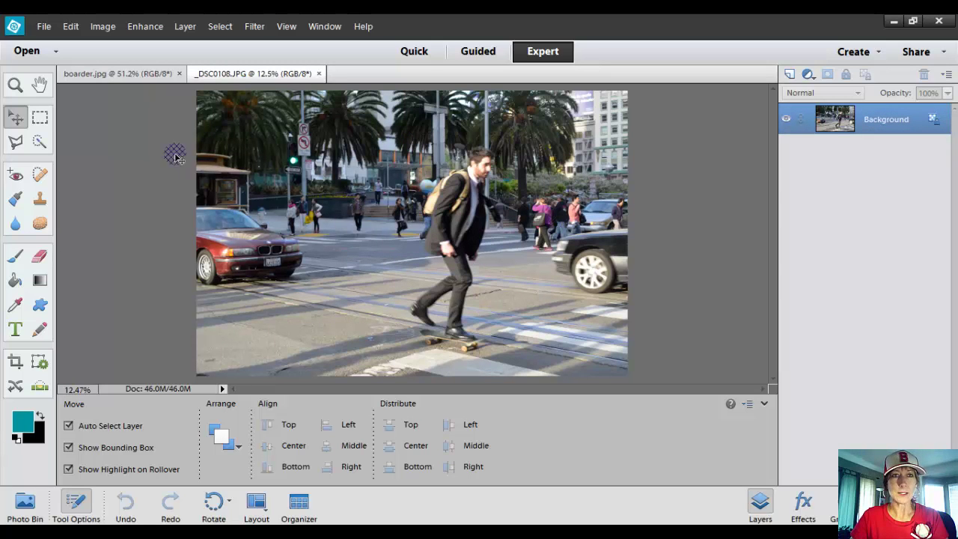
pyautogui.click(120, 73)
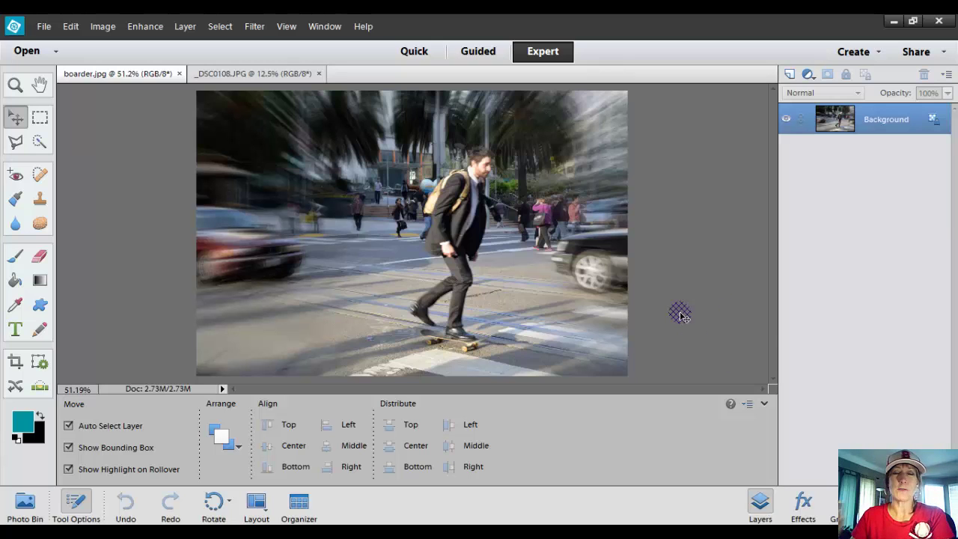
pyautogui.click(208, 72)
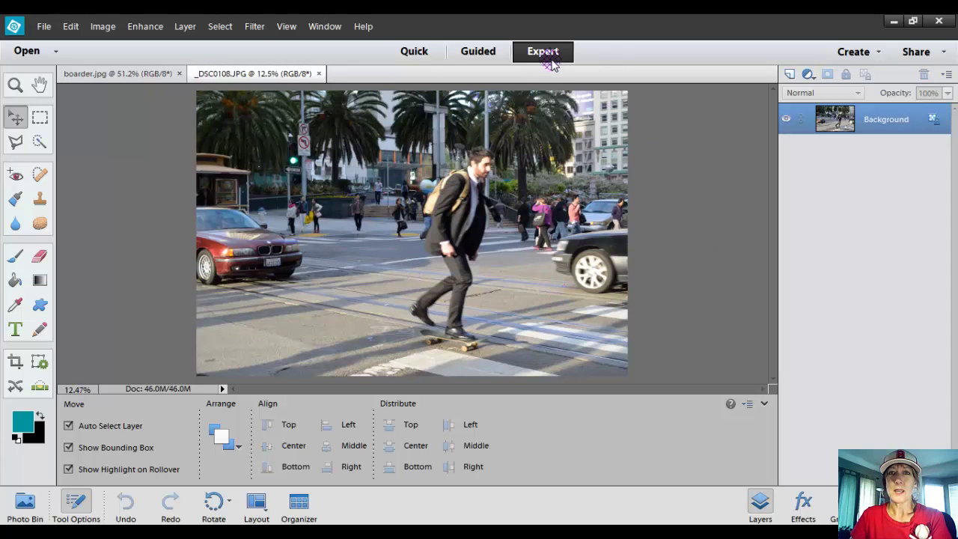
# - Switch to Guided mode and expand the Photo Effects list showing Zoom Burst Effect
pyautogui.click(479, 50)
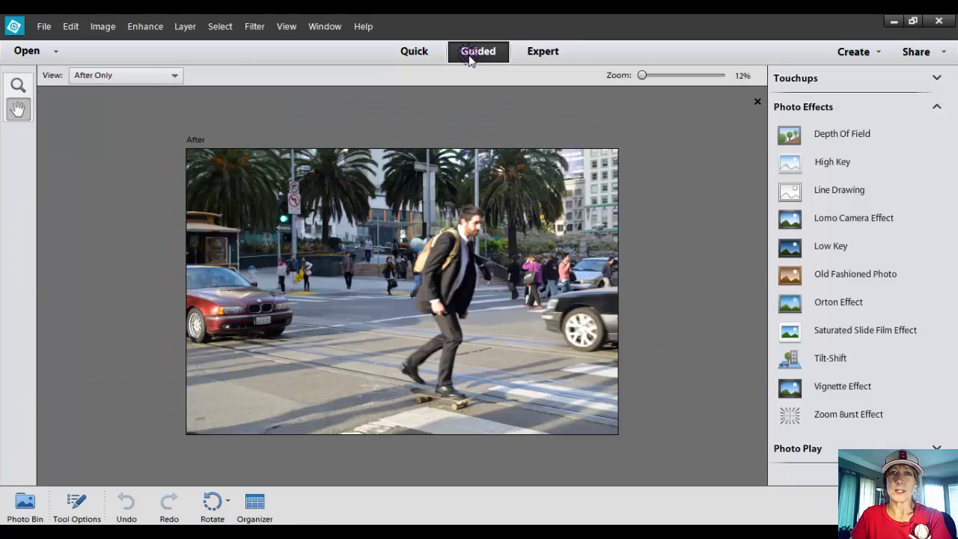
pyautogui.click(935, 107)
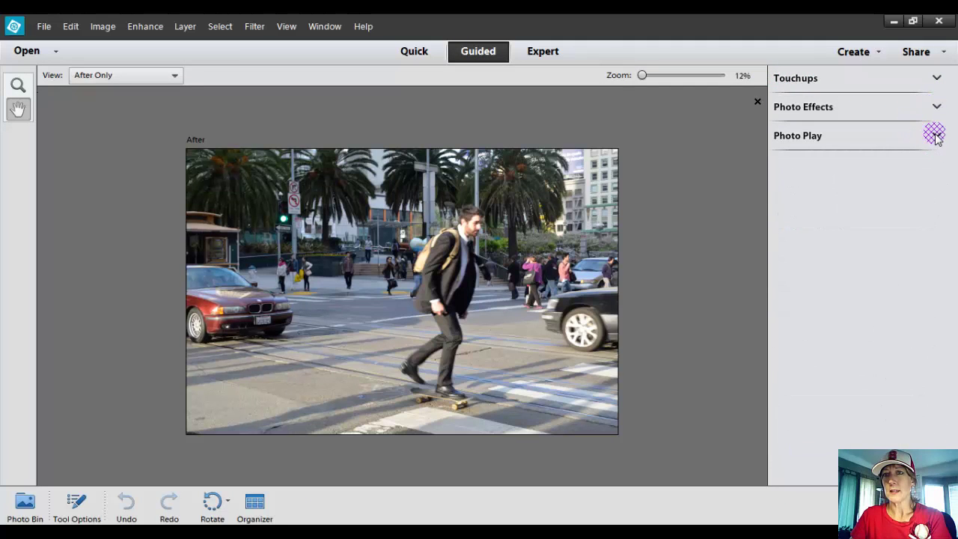
pyautogui.click(936, 78)
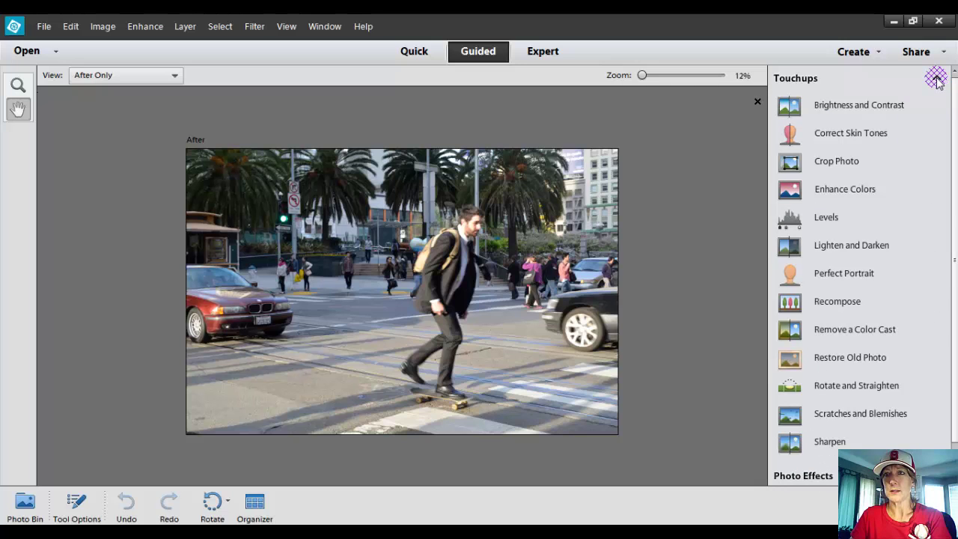
pyautogui.click(936, 79)
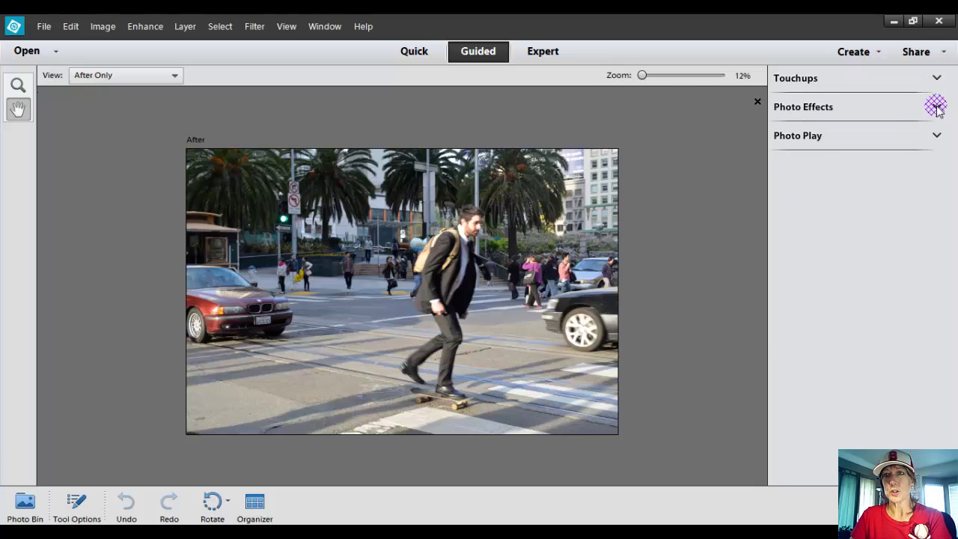
pyautogui.click(936, 107)
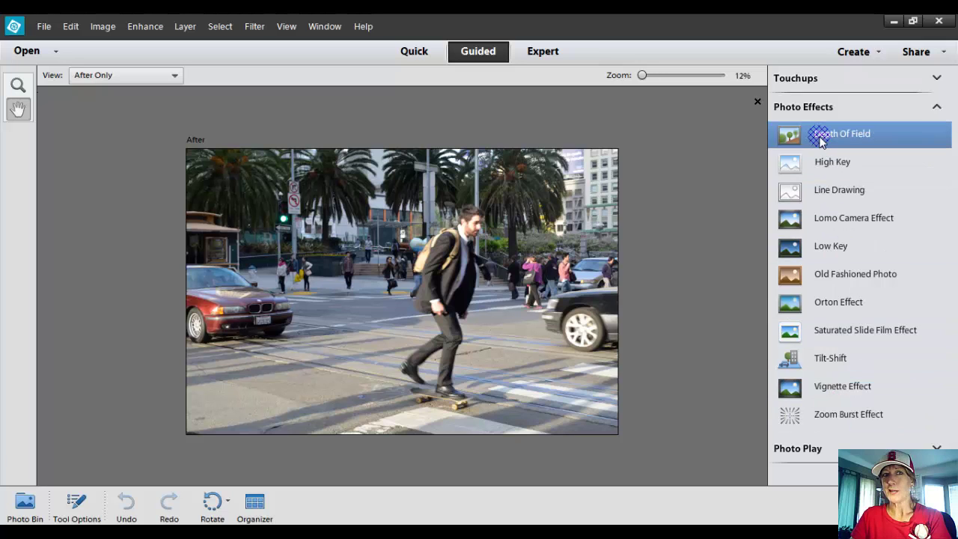
# - Start the Zoom Burst Effect guided edit from the Photo Effects list
pyautogui.click(827, 417)
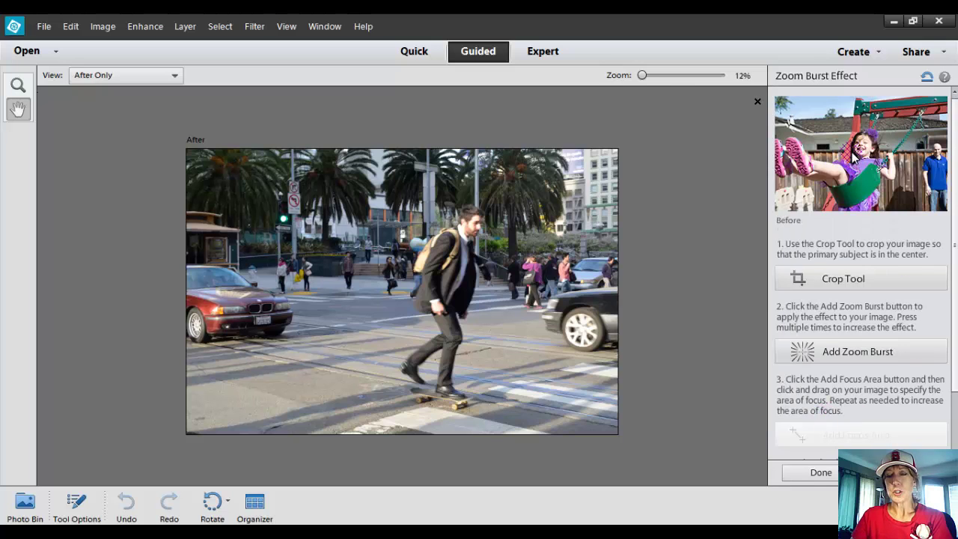
pyautogui.moveTo(867, 181)
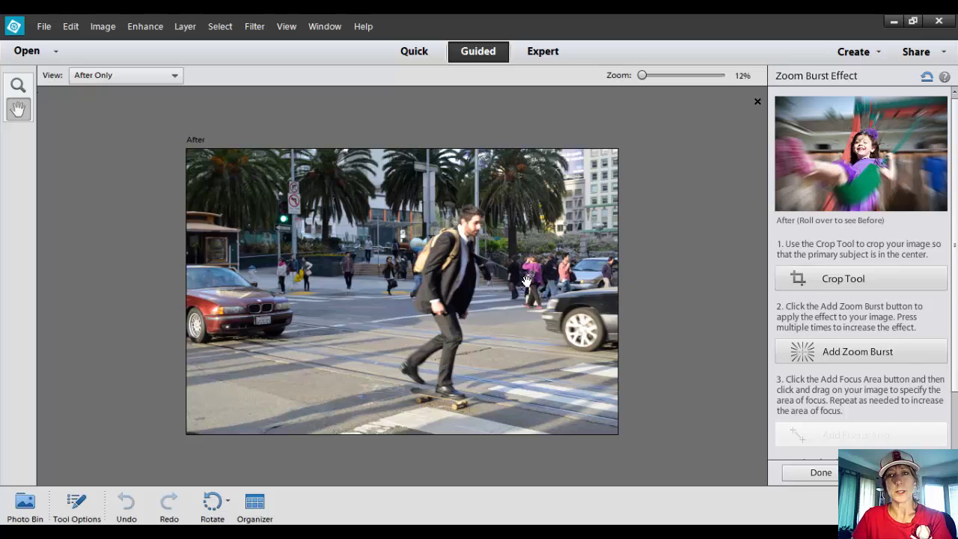
# - Apply Add Zoom Burst twice for a strong radial blur across the photo
pyautogui.click(841, 352)
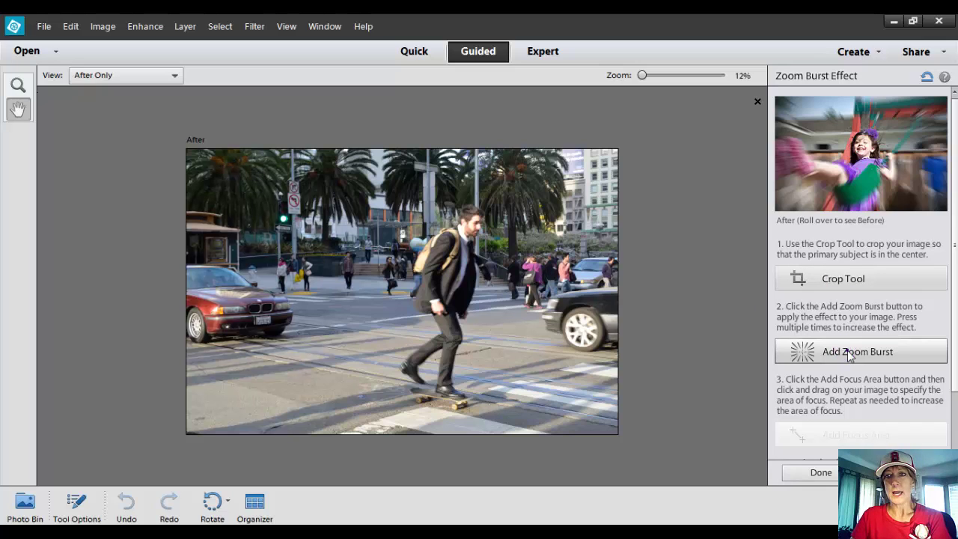
pyautogui.click(846, 351)
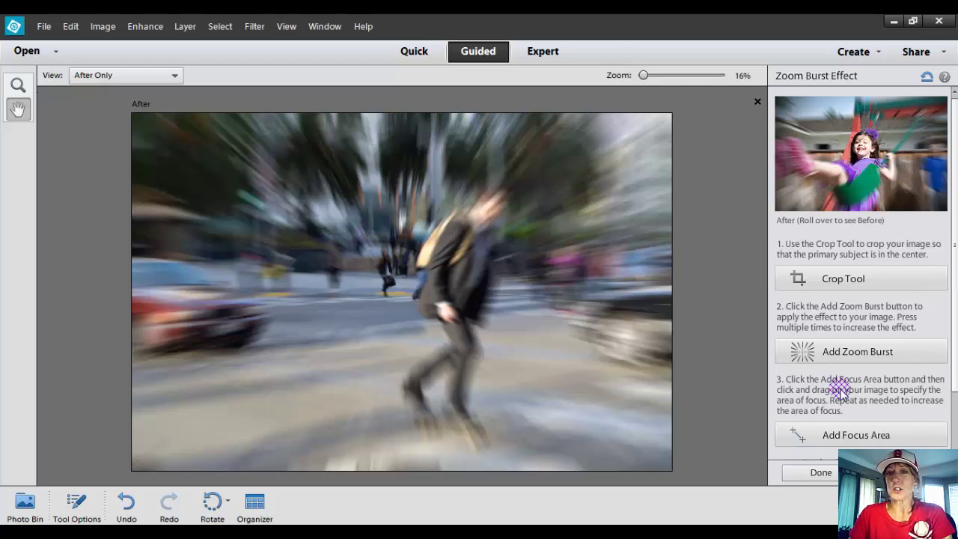
# - Add a focus area over the man's upper body, hand, legs and skateboard
pyautogui.click(850, 439)
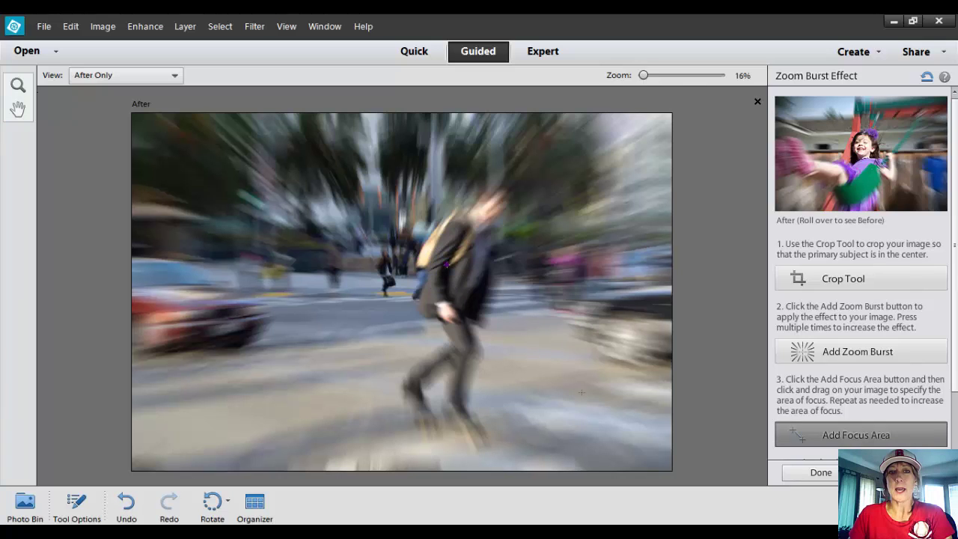
pyautogui.moveTo(446, 263); pyautogui.dragTo(648, 446)
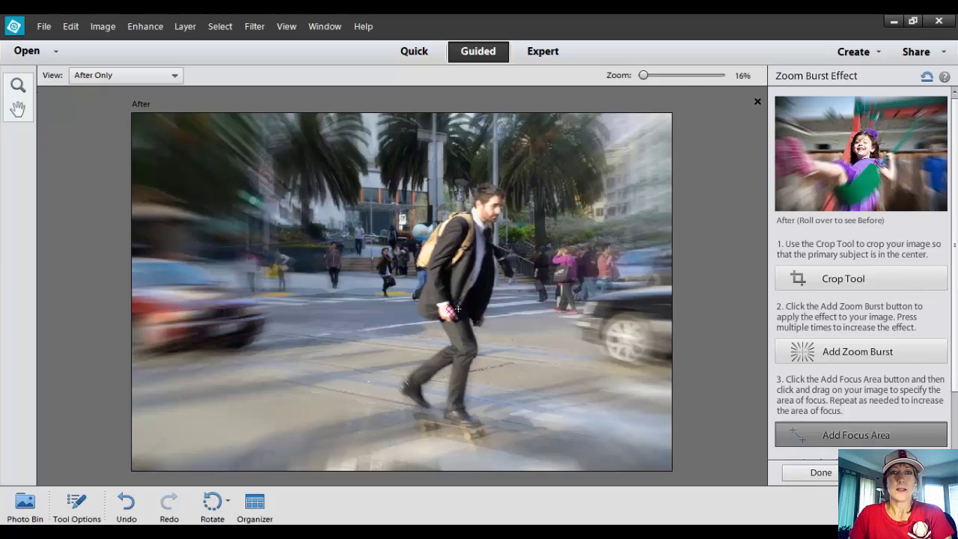
pyautogui.moveTo(326, 385); pyautogui.dragTo(381, 451)
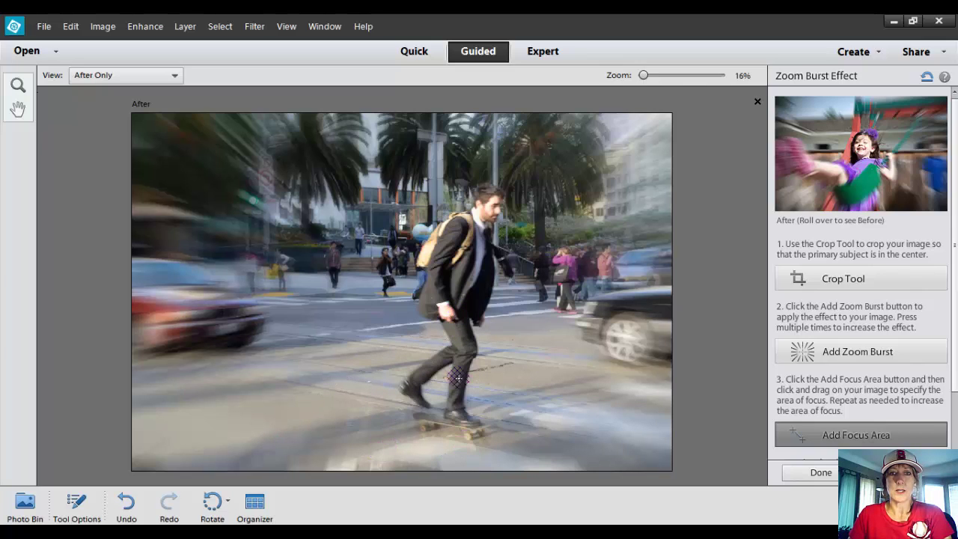
pyautogui.moveTo(462, 345); pyautogui.dragTo(456, 440)
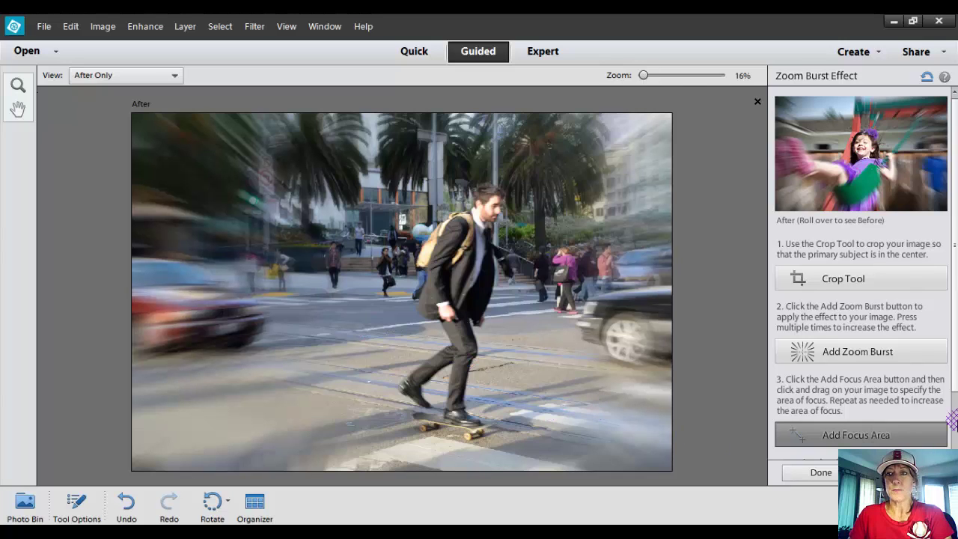
# - Finish the Zoom Burst Effect with Done, keeping the result
pyautogui.click(820, 473)
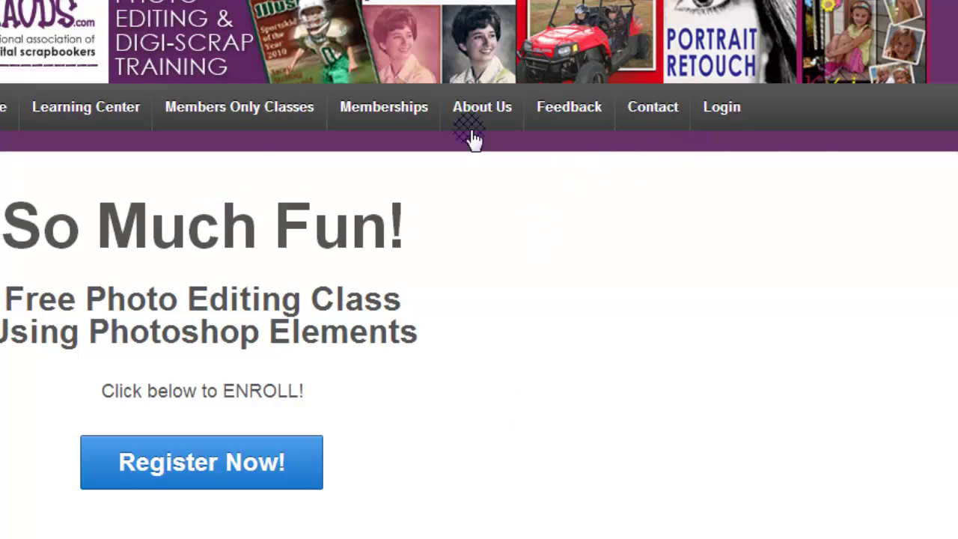
# - Sign in with the member e-mail and password, then open the Gold Membership training videos
pyautogui.click(722, 113)
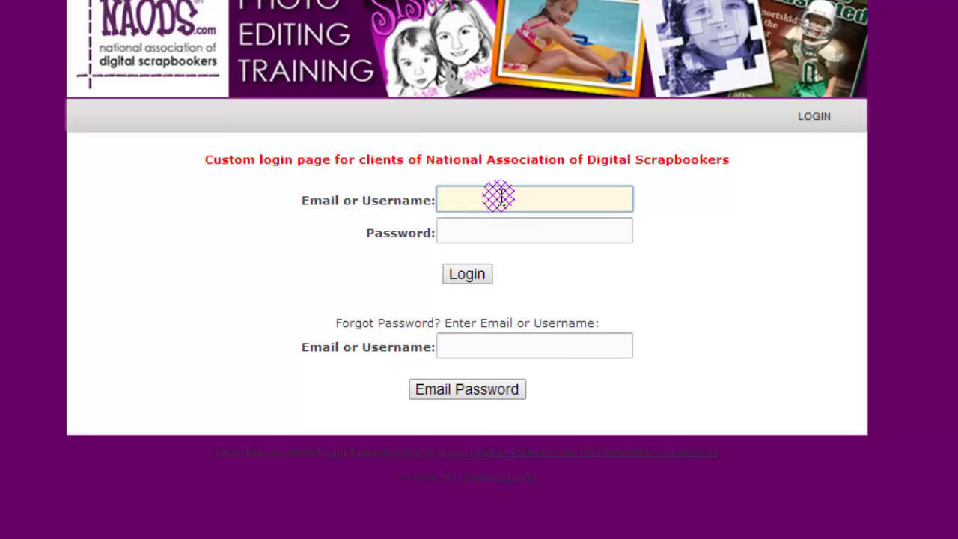
pyautogui.write('in')
pyautogui.click(500, 227)
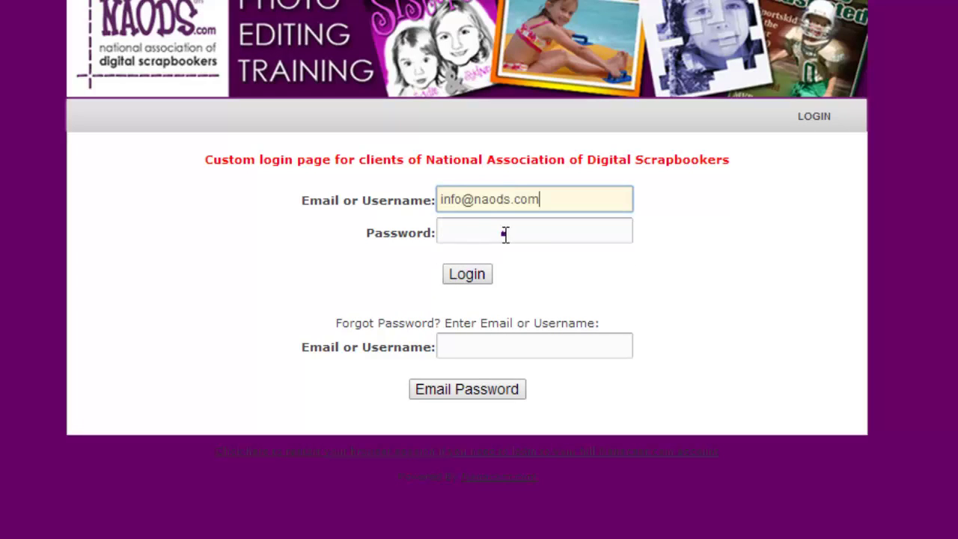
pyautogui.click(481, 235)
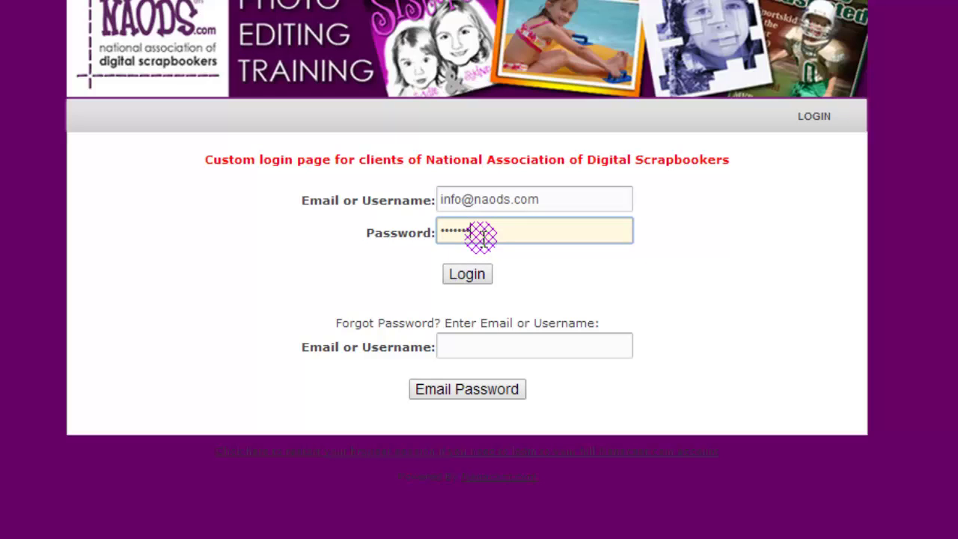
pyautogui.click(462, 275)
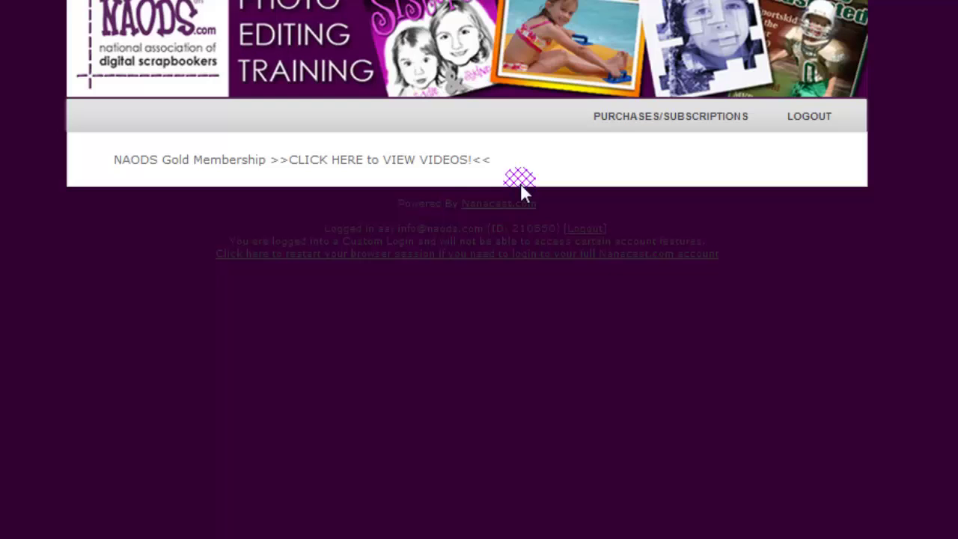
pyautogui.click(411, 161)
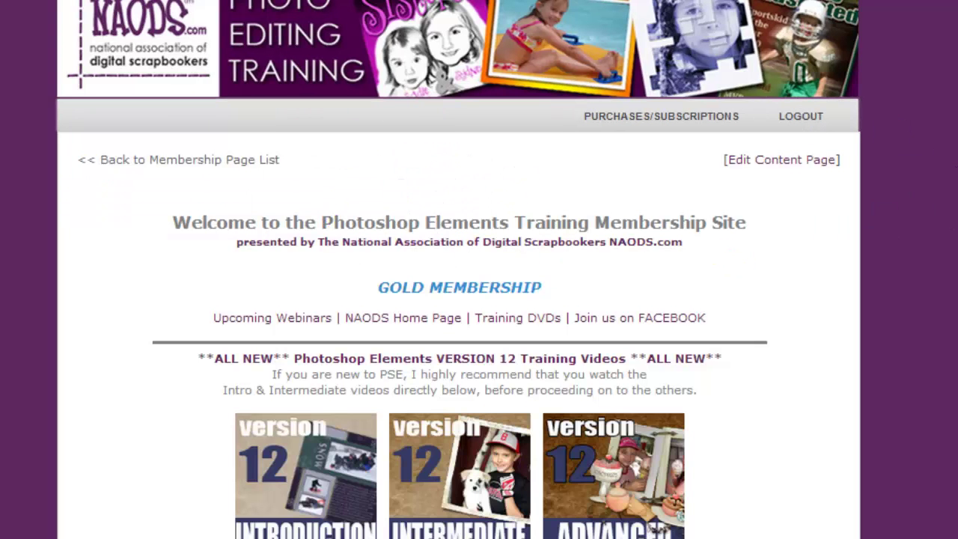
pyautogui.scroll(-15, 460, 299)
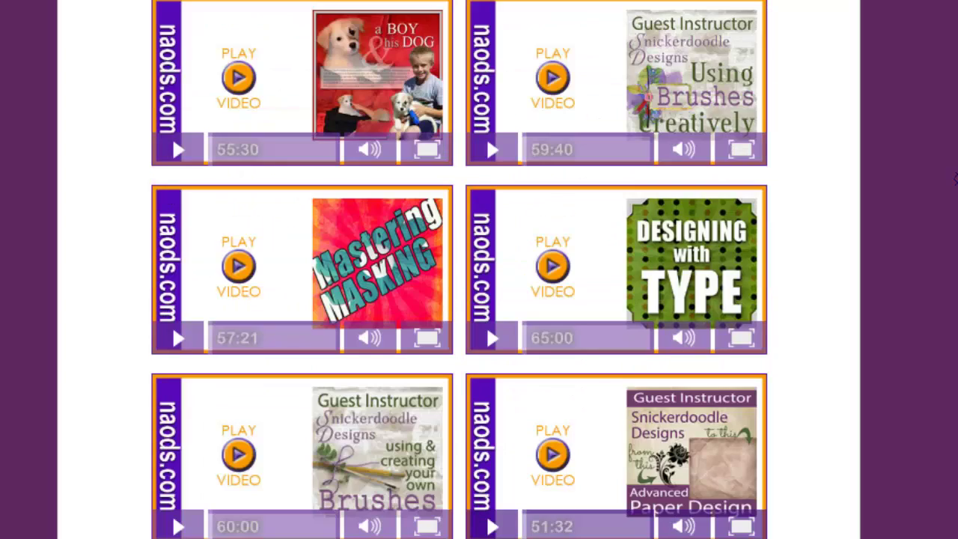
pyautogui.scroll(-8, 459, 299)
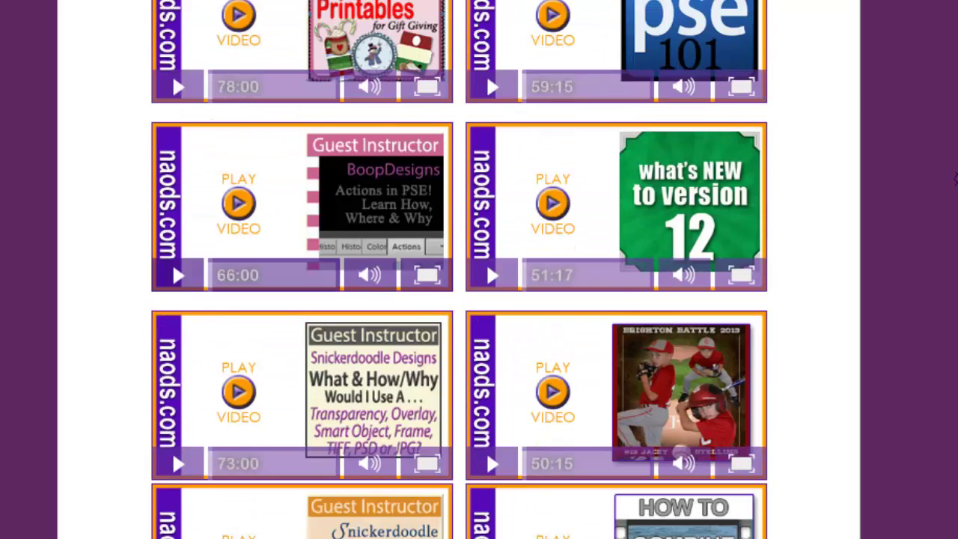
pyautogui.scroll(-4, 460, 299)
pyautogui.scroll(-3, 459, 299)
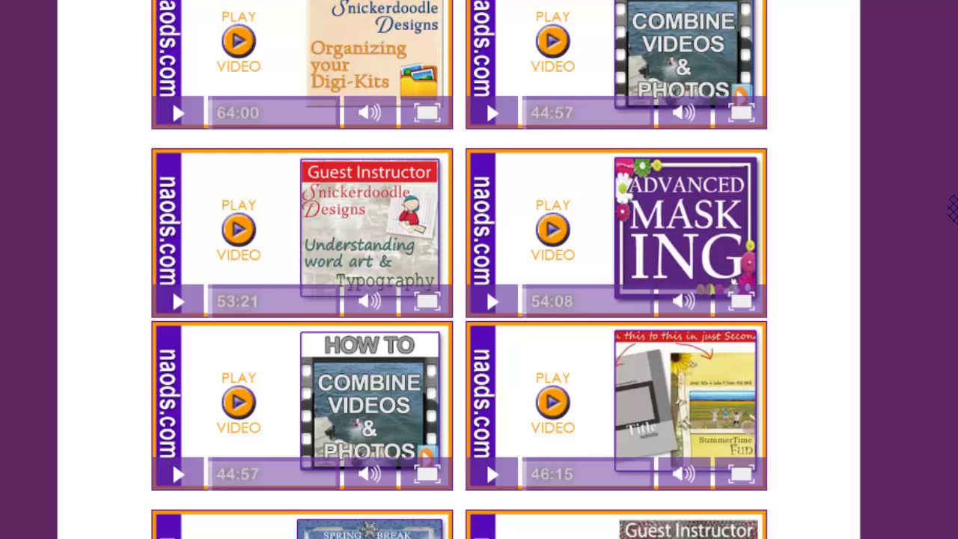
pyautogui.scroll(-3, 459, 299)
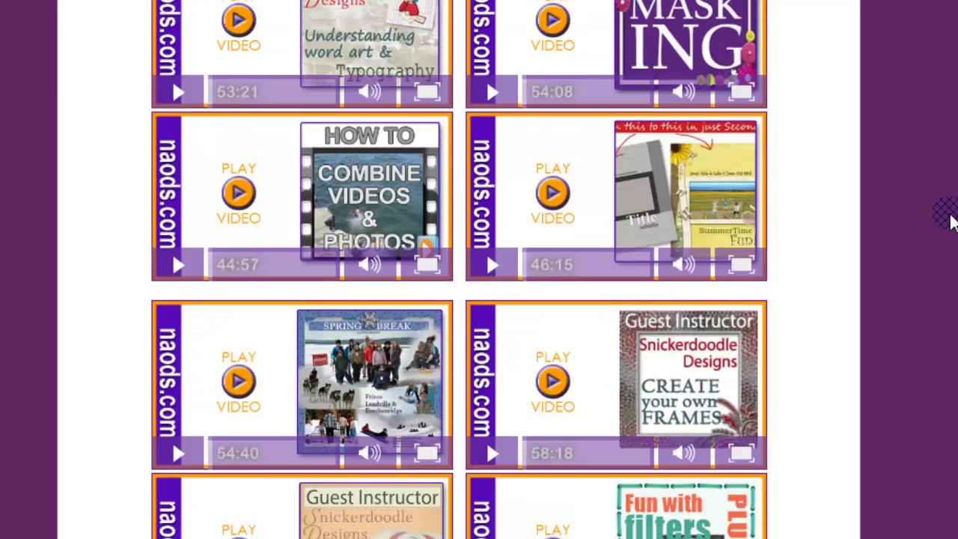
pyautogui.scroll(-3, 951, 217)
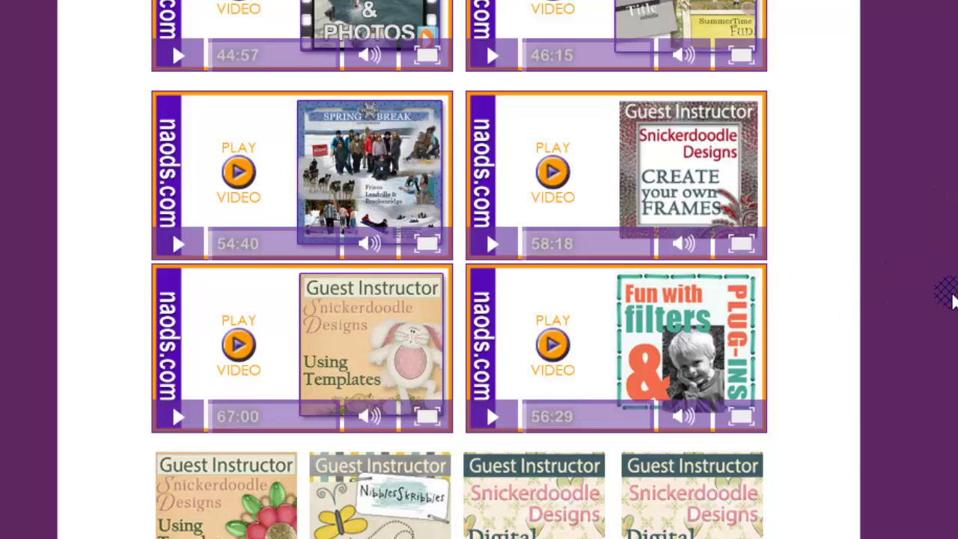
pyautogui.scroll(-3, 935, 232)
pyautogui.scroll(-3, 951, 231)
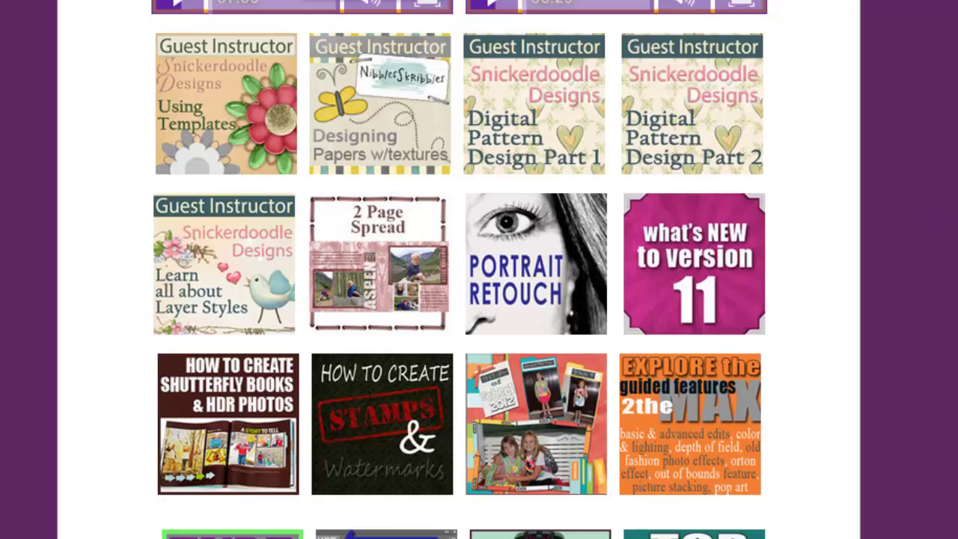
pyautogui.scroll(7, 479, 269)
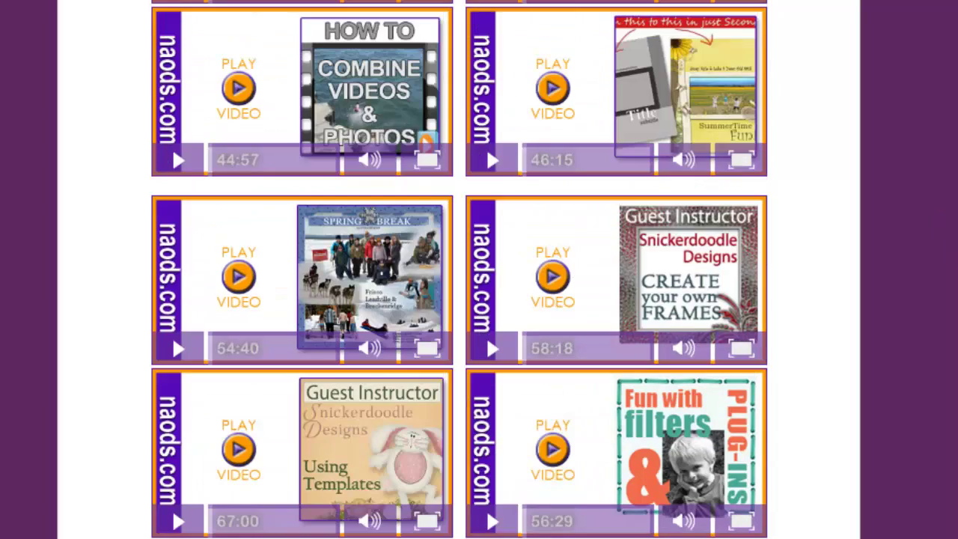
pyautogui.scroll(6, 479, 270)
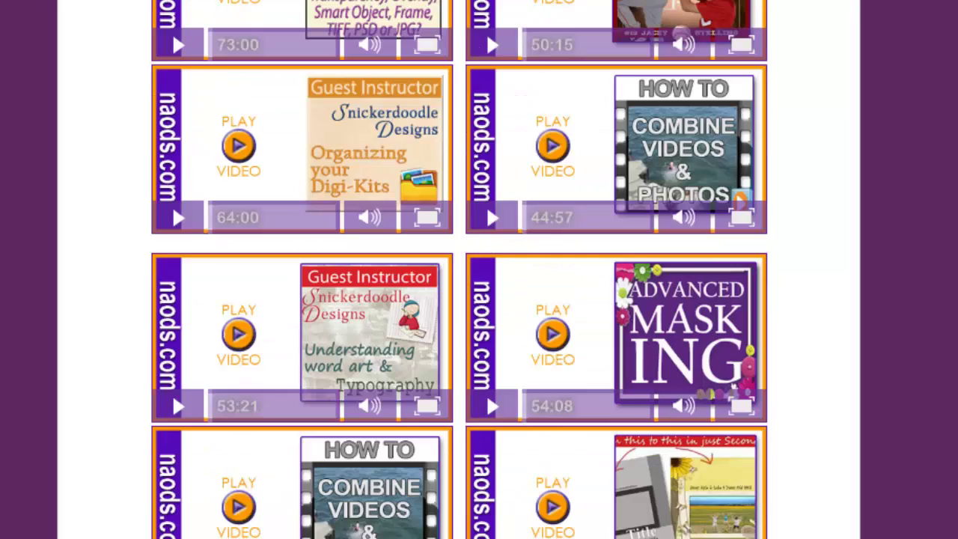
pyautogui.scroll(3, 459, 269)
pyautogui.scroll(3, 460, 269)
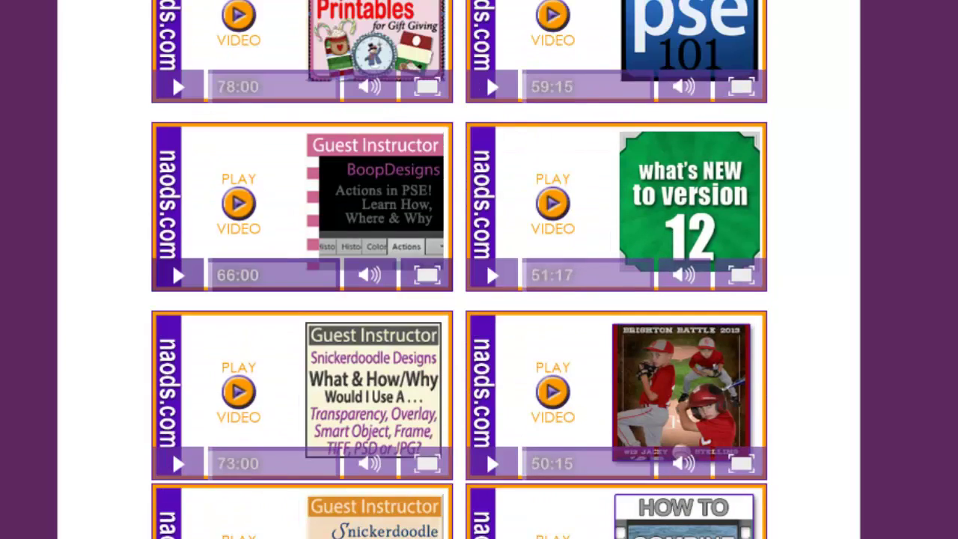
pyautogui.scroll(6, 479, 269)
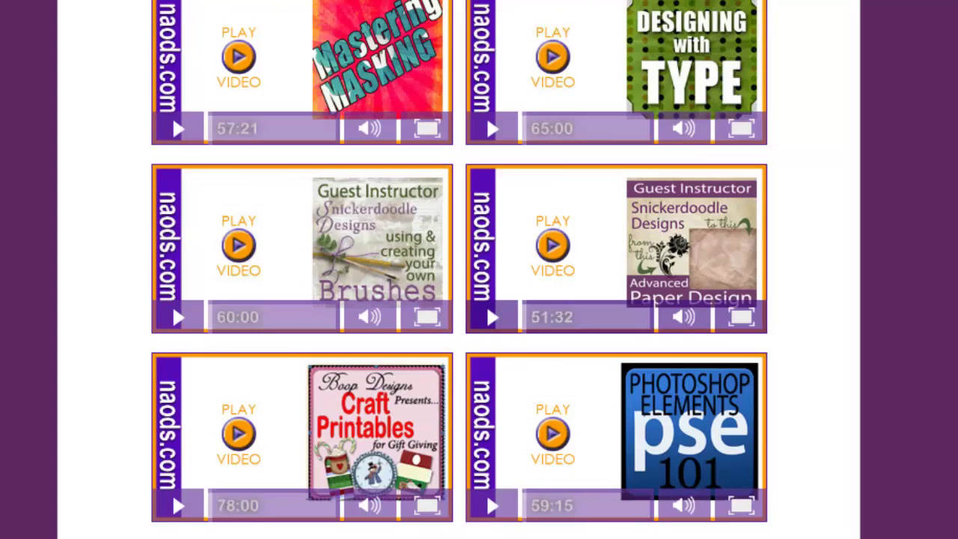
pyautogui.scroll(3, 479, 269)
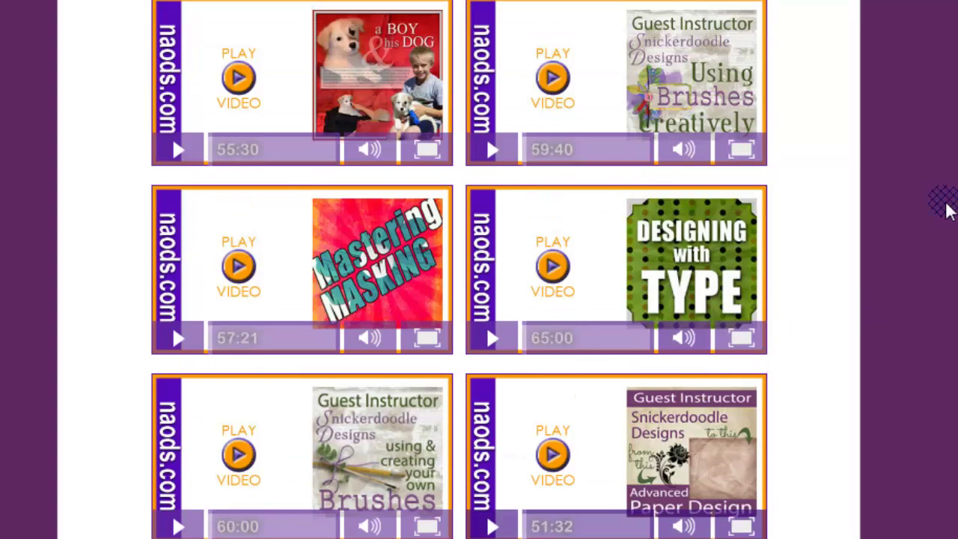
pyautogui.scroll(4, 945, 210)
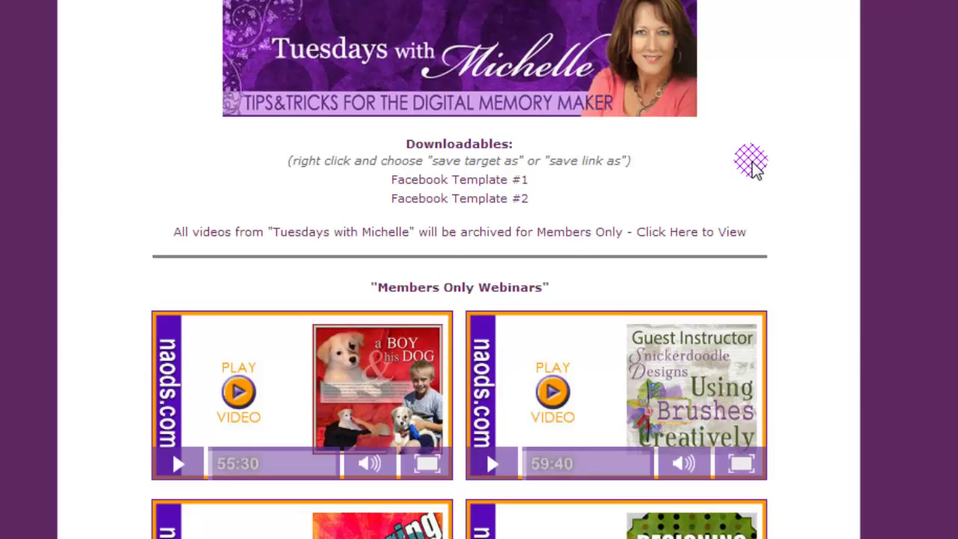
pyautogui.scroll(-5, 950, 211)
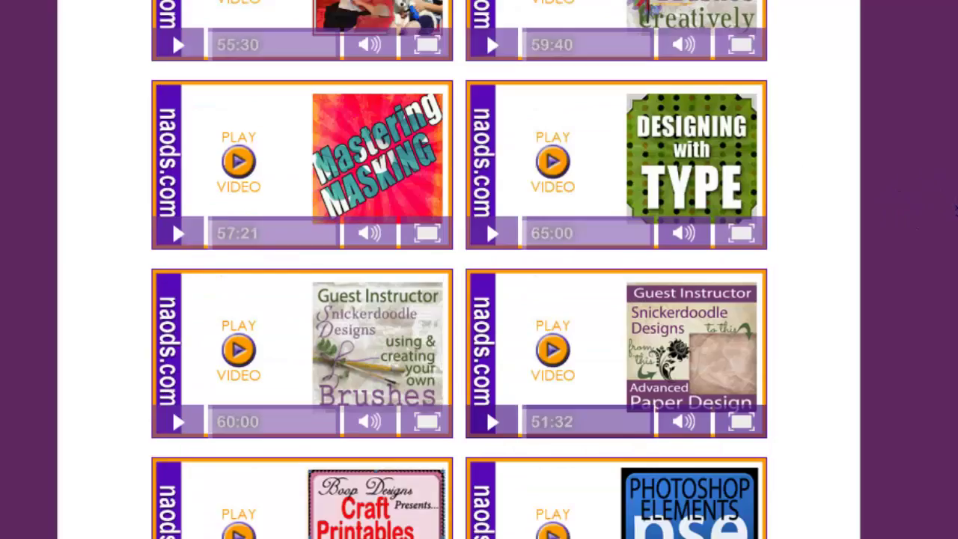
pyautogui.scroll(-8, 955, 212)
pyautogui.scroll(15, 955, 212)
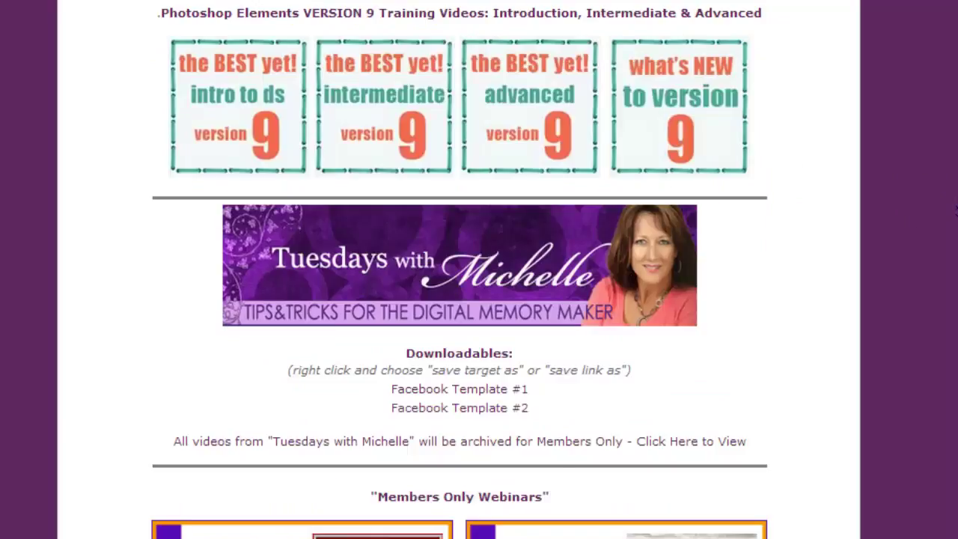
pyautogui.scroll(10, 954, 212)
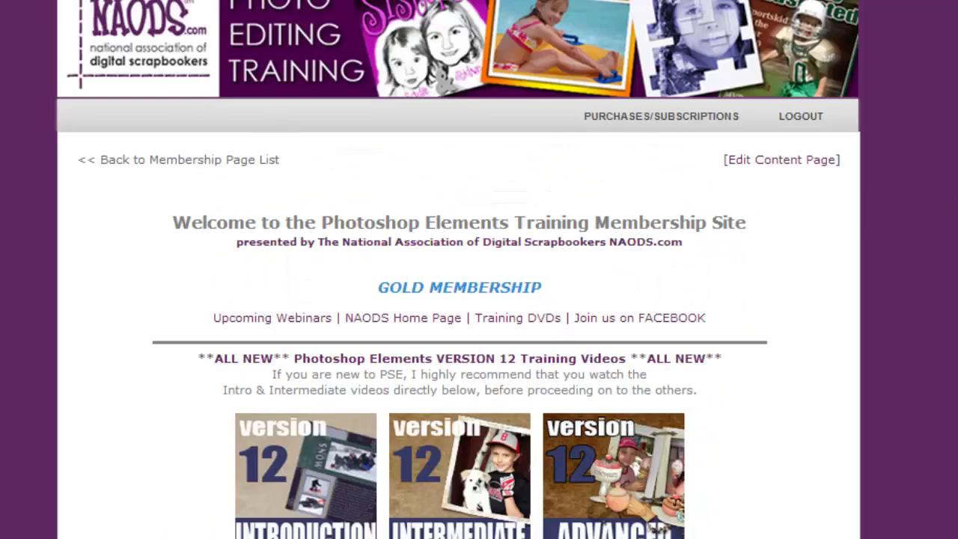
# - Enter the naods.com address, fixing the mistyped letters, to load the site
pyautogui.write('no')
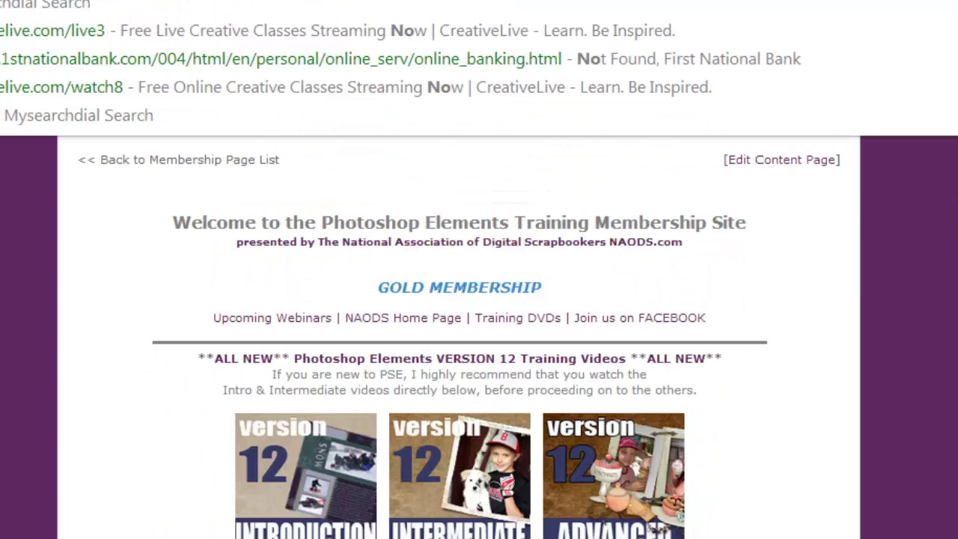
pyautogui.write('ao')
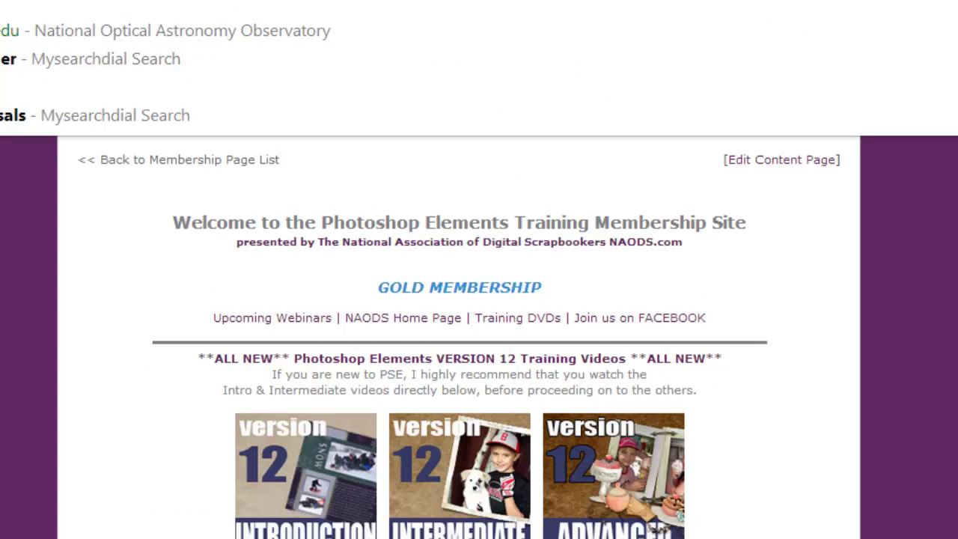
pyautogui.press('BackSpace')
pyautogui.press('BackSpace')
pyautogui.press('BackSpace')
pyautogui.write('aods')
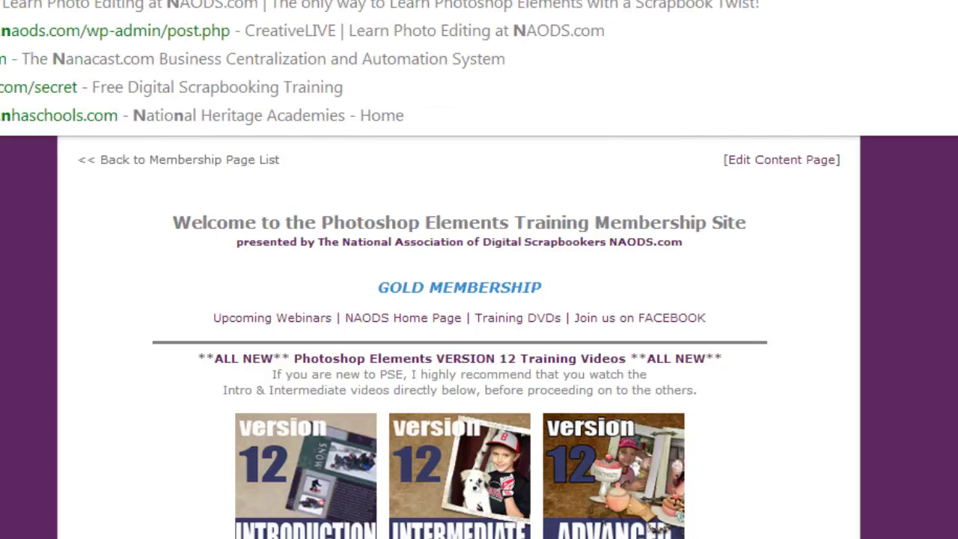
pyautogui.press('Escape')
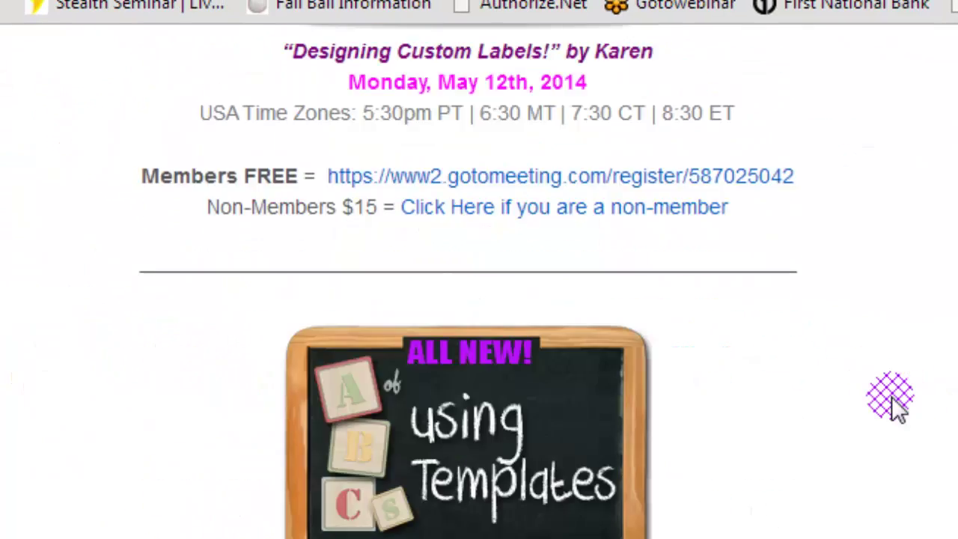
# - Scroll down through the upcoming webinar schedule and back up
pyautogui.scroll(-10, 898, 408)
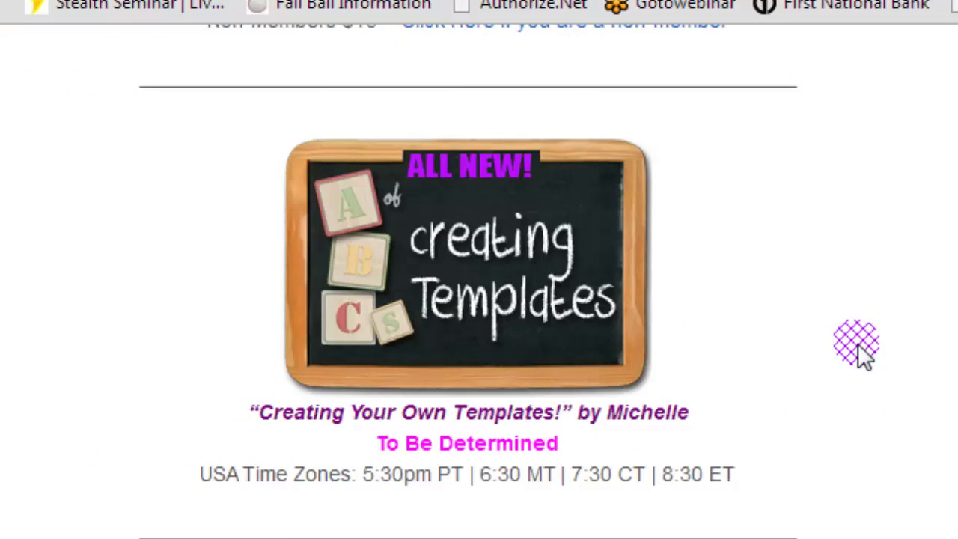
pyautogui.scroll(-10, 859, 355)
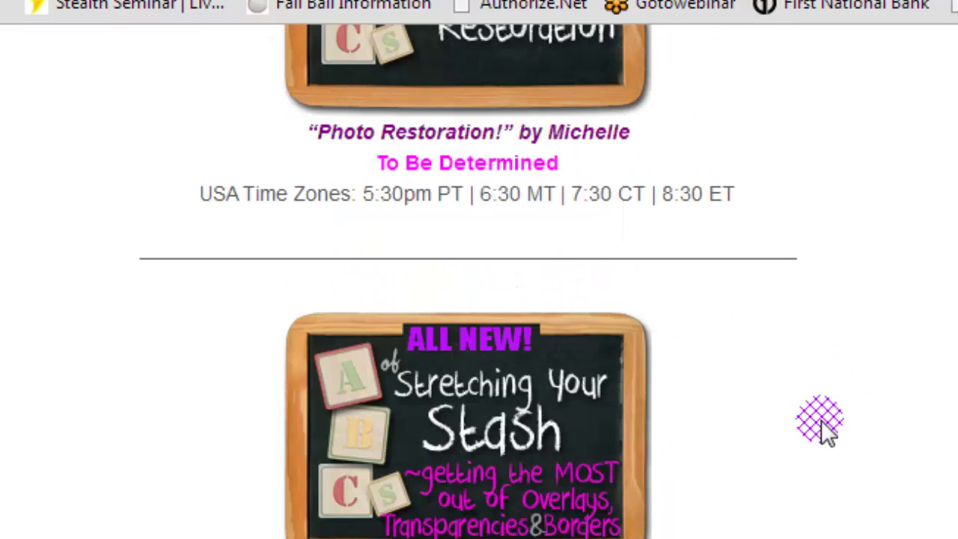
pyautogui.scroll(-10, 883, 431)
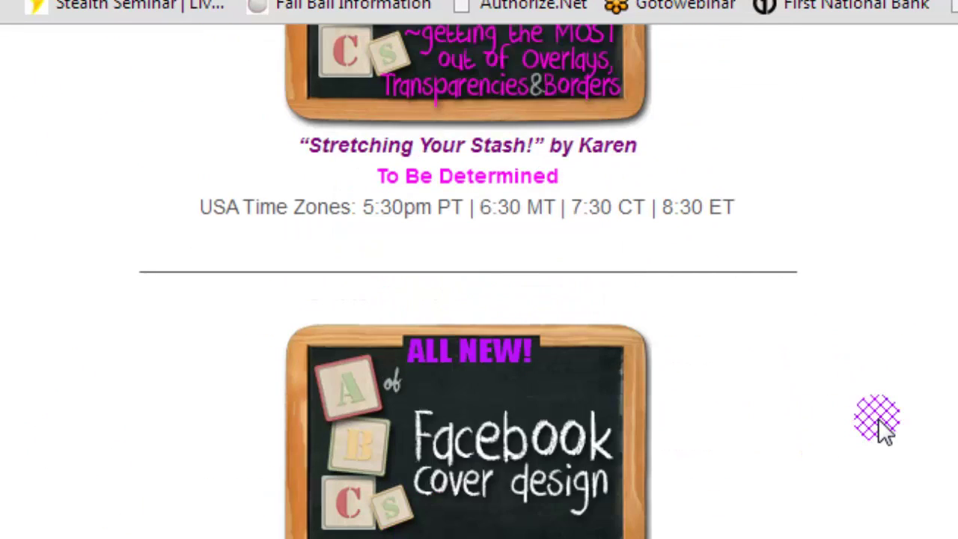
pyautogui.scroll(20, 883, 430)
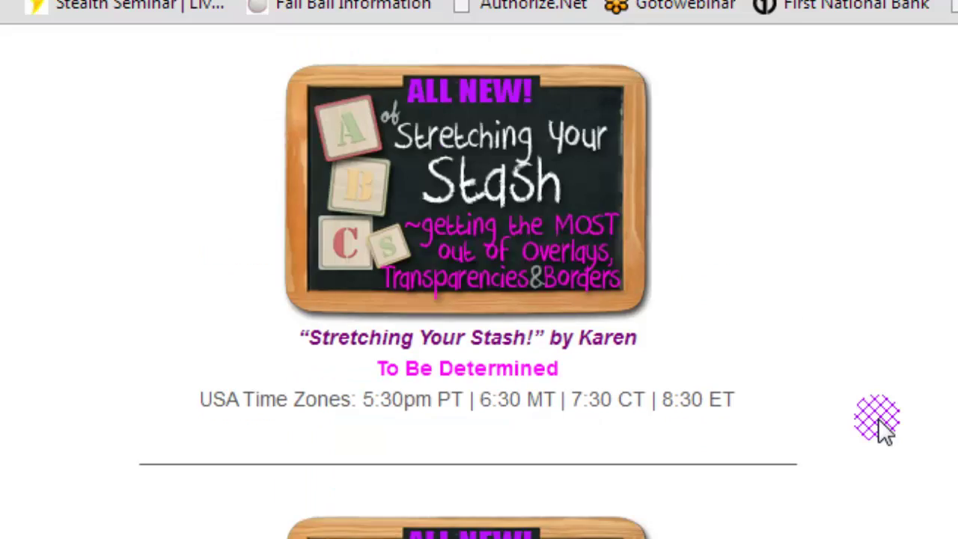
pyautogui.scroll(15, 883, 430)
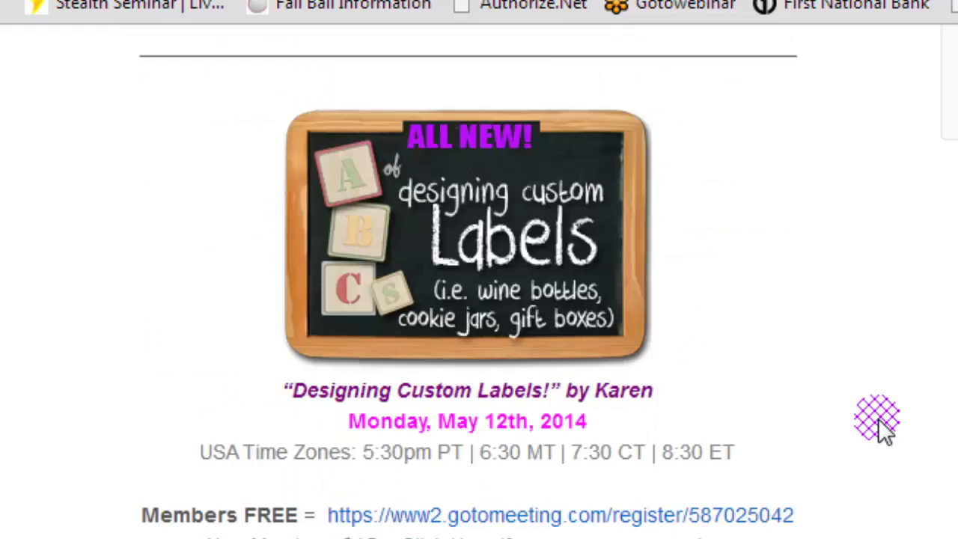